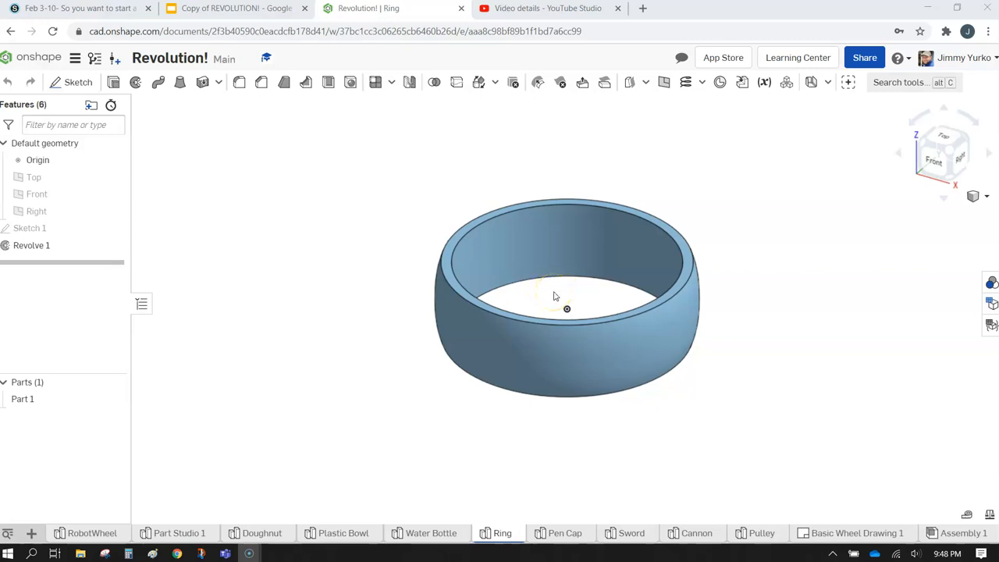
Delete the existing ring's Revolve 1 feature and its Sketch 1.
{"action": "right_click_drag", "start_coordinate": [554, 295], "coordinate": [448, 205]}
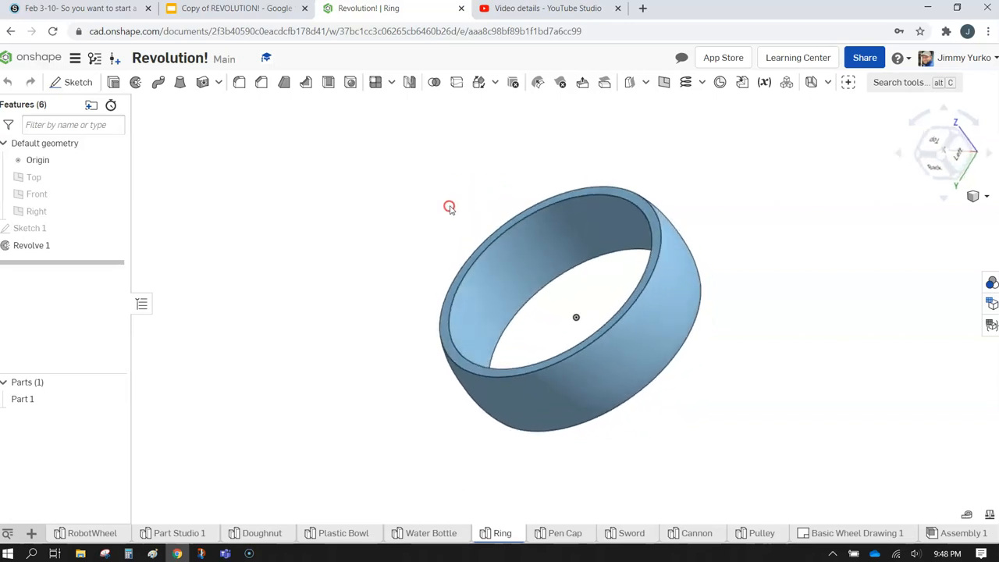
{"action": "right_click", "coordinate": [18, 245]}
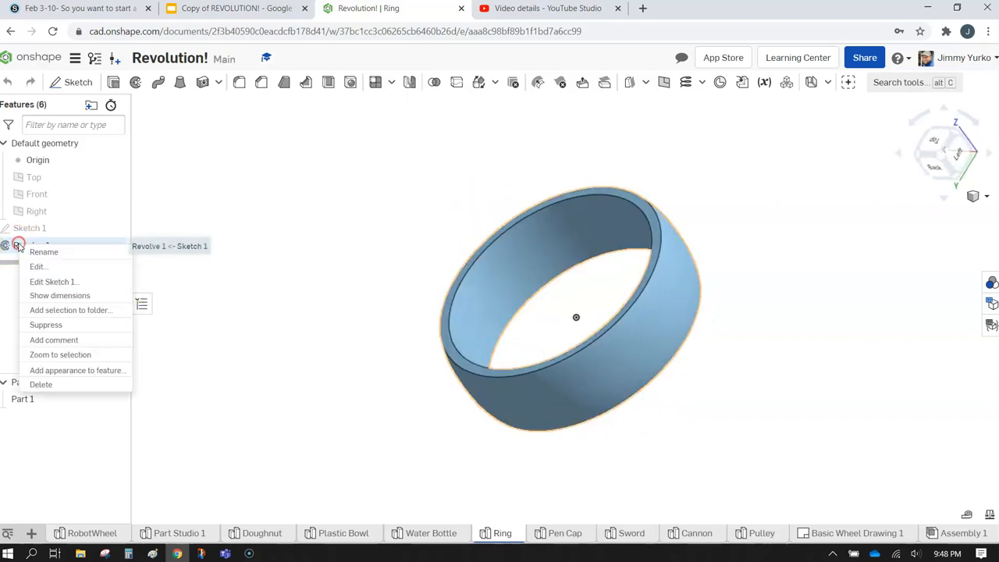
{"action": "left_click", "coordinate": [43, 383]}
{"action": "right_click", "coordinate": [36, 228]}
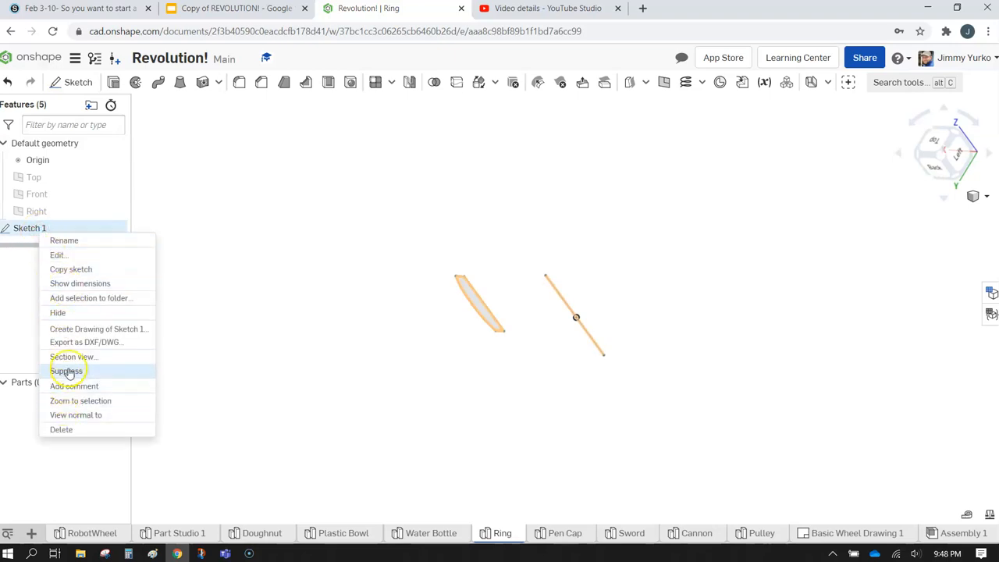
{"action": "left_click", "coordinate": [62, 429]}
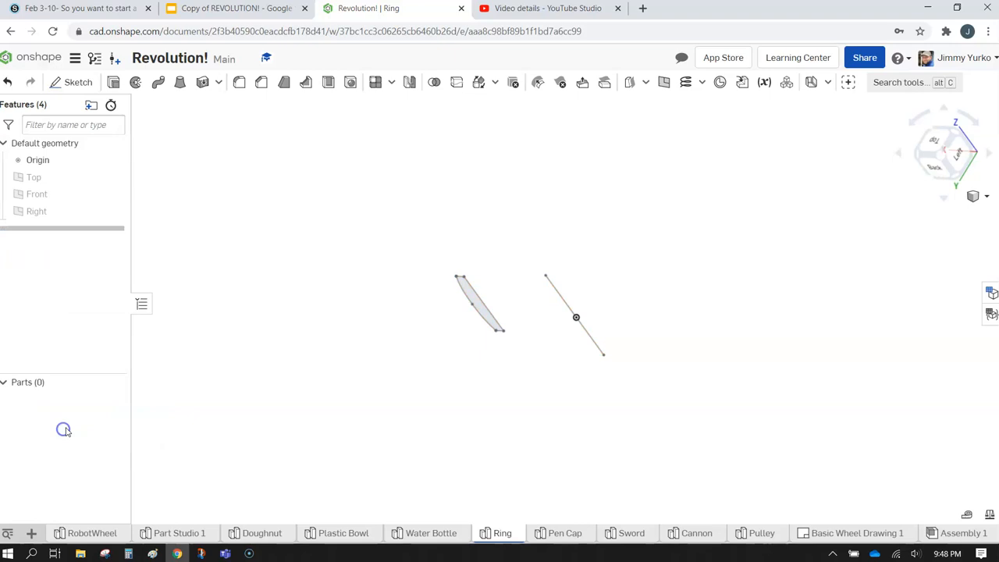
Show the default planes and start a new sketch on the Front plane.
{"action": "left_click", "coordinate": [960, 155]}
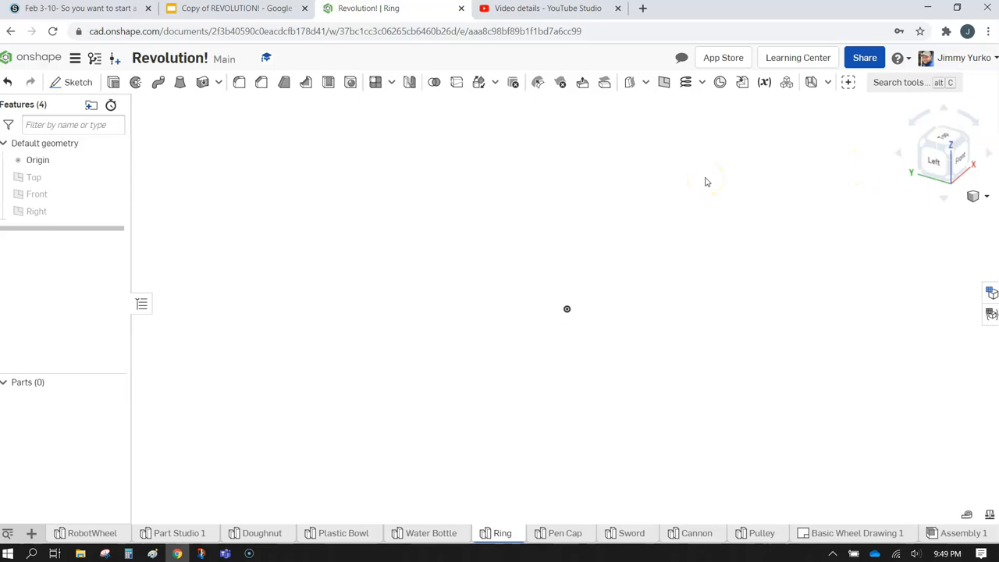
{"action": "key", "text": "p"}
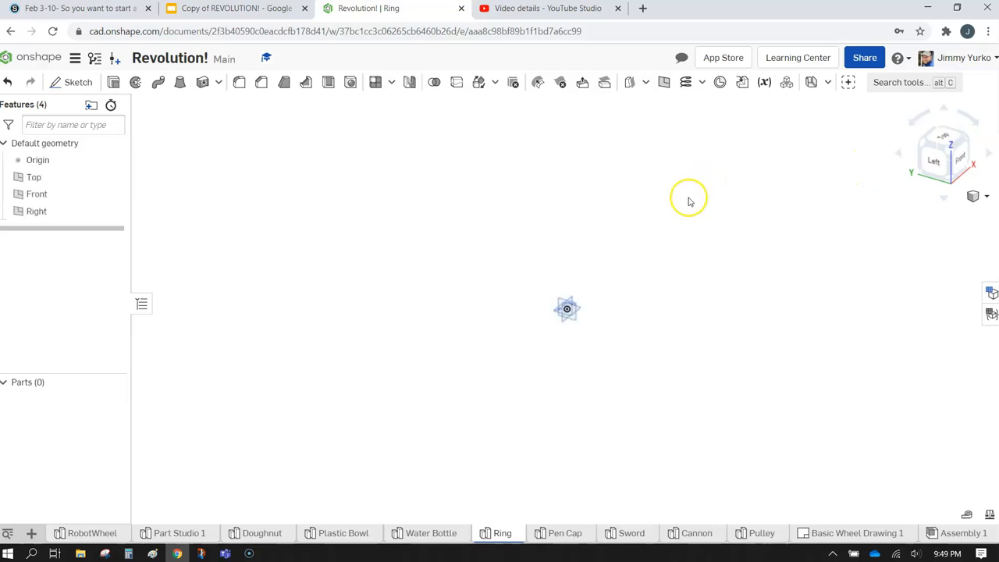
{"action": "scroll", "coordinate": [562, 305], "scroll_direction": "up", "scroll_amount": 10}
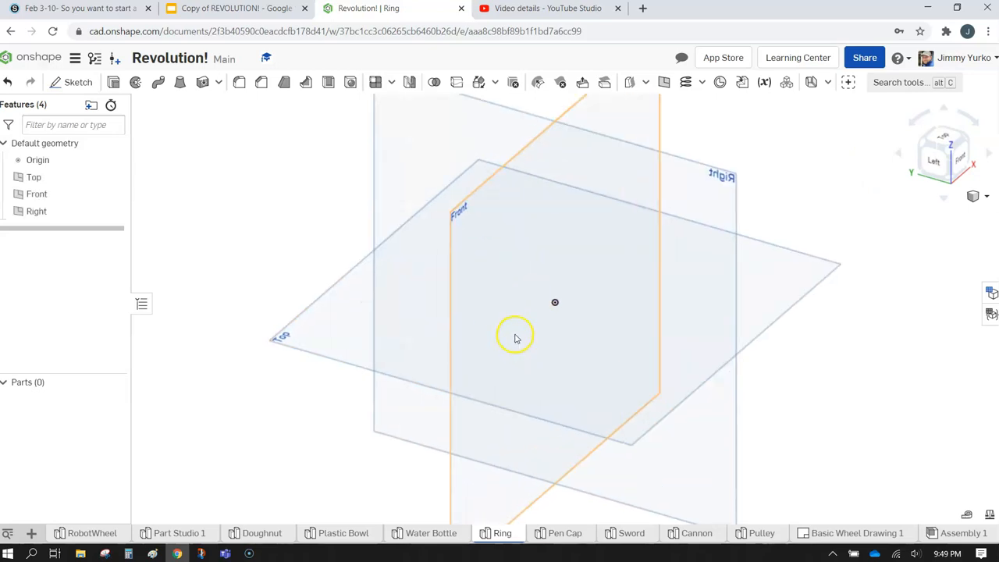
{"action": "scroll", "coordinate": [511, 315], "scroll_direction": "down", "scroll_amount": 2}
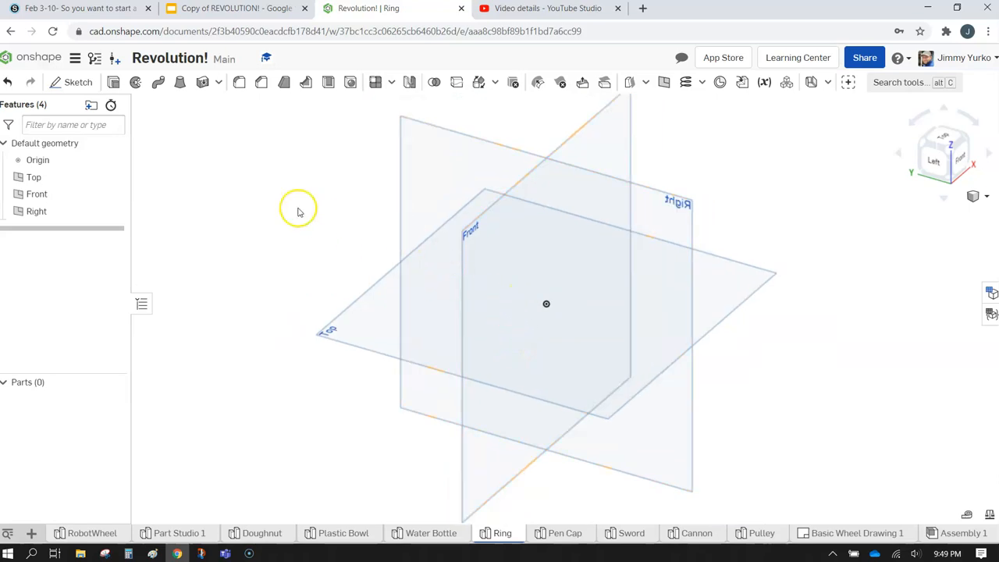
{"action": "left_click", "coordinate": [59, 84]}
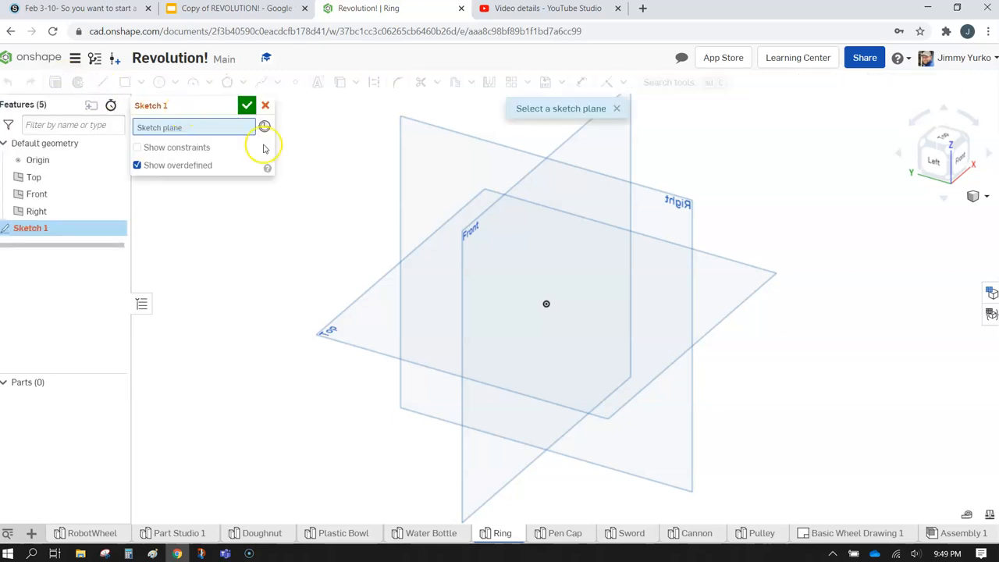
{"action": "left_click", "coordinate": [466, 235]}
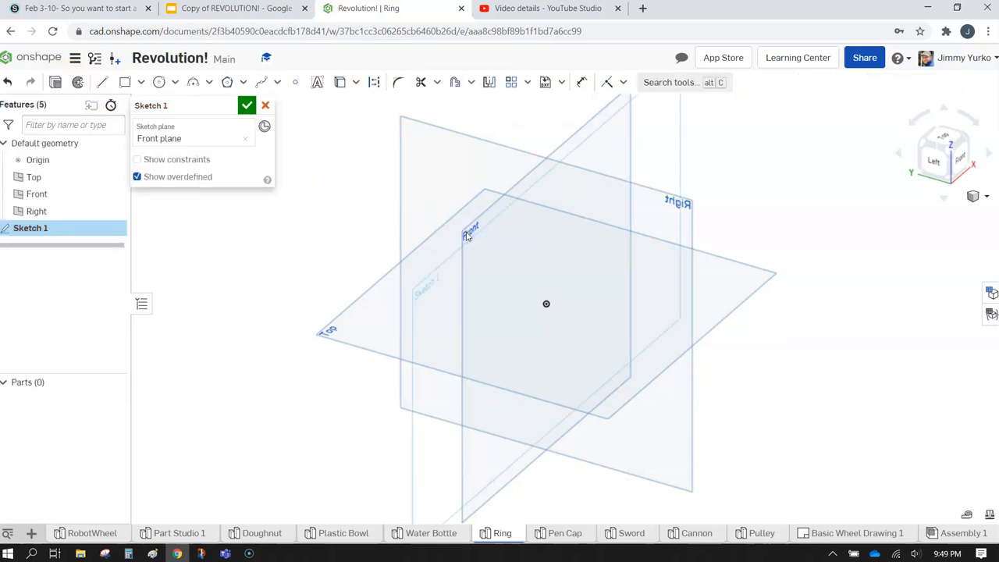
{"action": "key", "text": "n"}
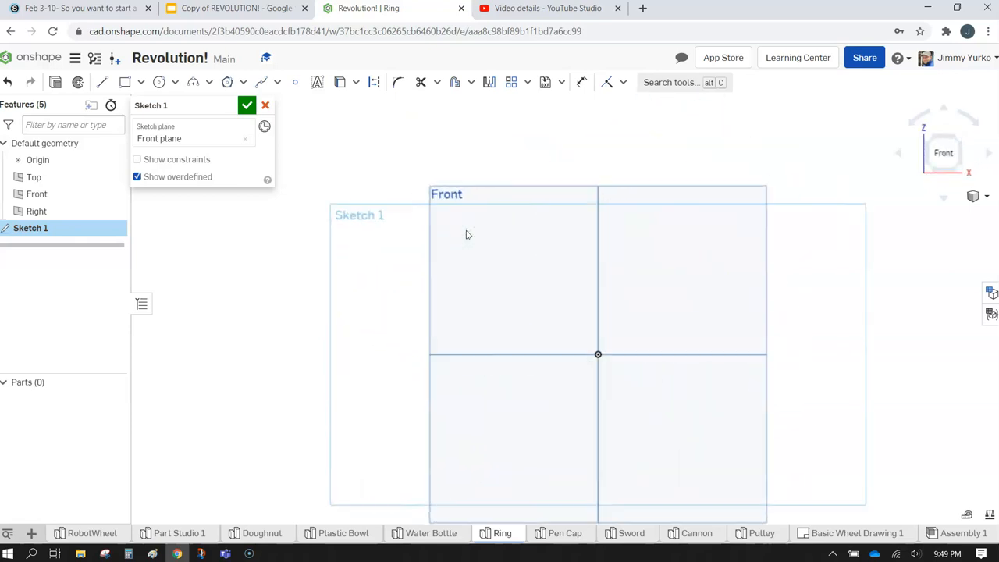
{"action": "middle_click_drag", "start_coordinate": [524, 285], "coordinate": [498, 224]}
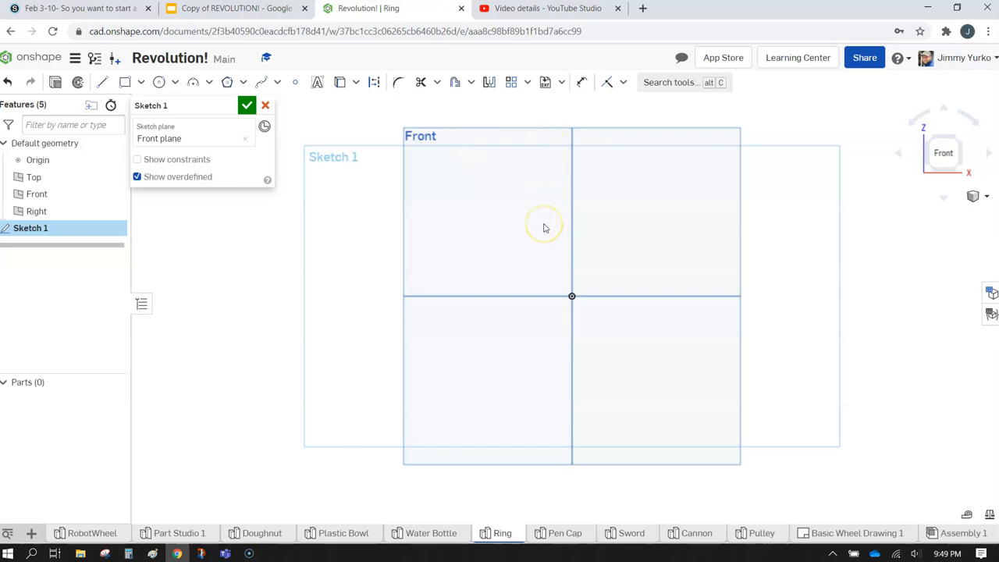
Hide the default planes and sketch a separate vertical axis line about 3.418 long to the left of the origin.
{"action": "key", "text": "p"}
{"action": "scroll", "coordinate": [557, 327], "scroll_direction": "up", "scroll_amount": 1}
{"action": "scroll", "coordinate": [558, 328], "scroll_direction": "down", "scroll_amount": 1}
{"action": "left_click", "coordinate": [557, 293]}
{"action": "right_click_drag", "start_coordinate": [554, 282], "coordinate": [553, 270]}
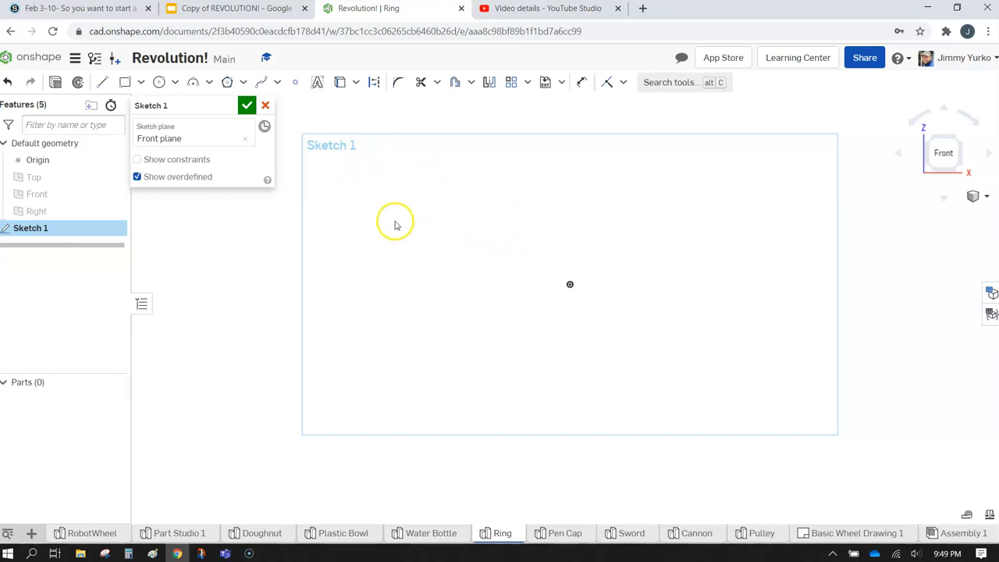
{"action": "left_click", "coordinate": [101, 83]}
{"action": "left_click", "coordinate": [475, 189]}
{"action": "left_click", "coordinate": [478, 380]}
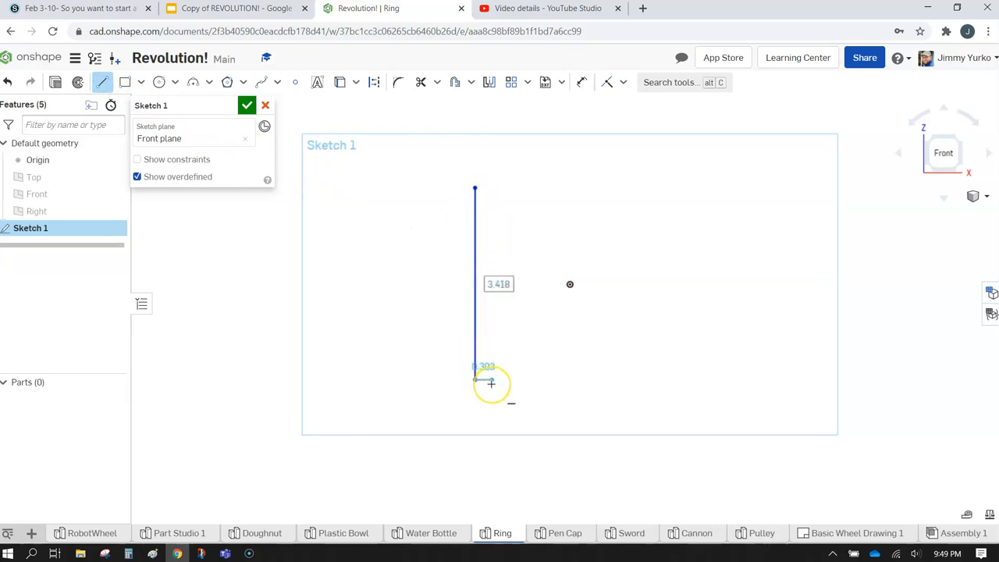
{"action": "key", "text": "Escape"}
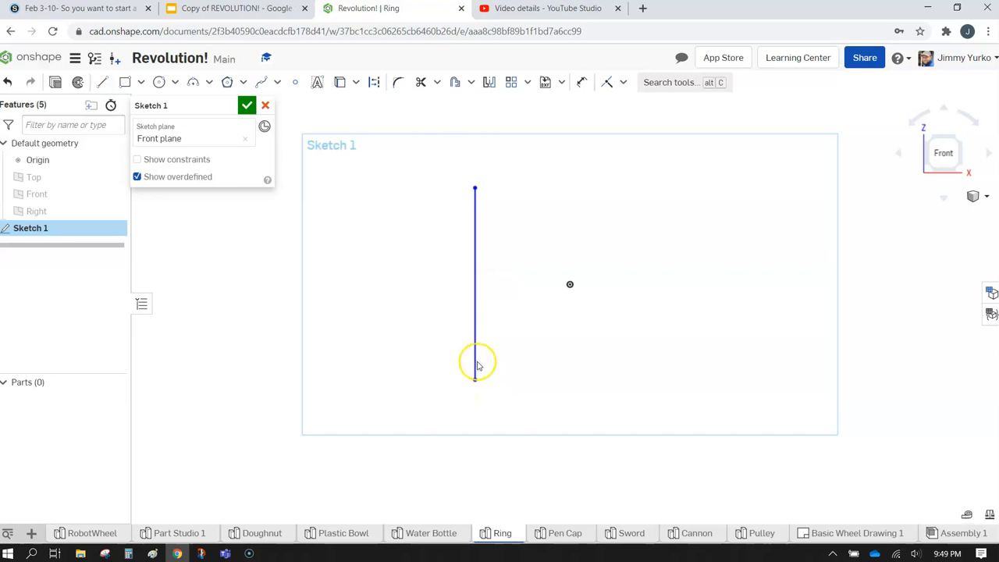
Sketch an open three-sided profile right of the origin: a vertical line about 1.085 long with matching horizontal lines about 0.28 long extending right from both ends.
{"action": "left_click", "coordinate": [101, 82]}
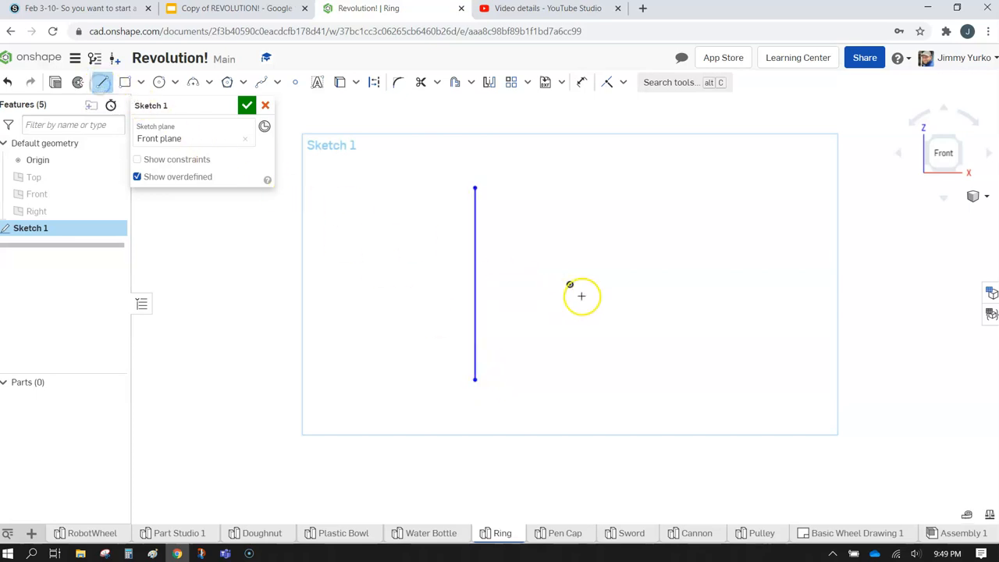
{"action": "left_click", "coordinate": [624, 267]}
{"action": "left_click", "coordinate": [627, 326]}
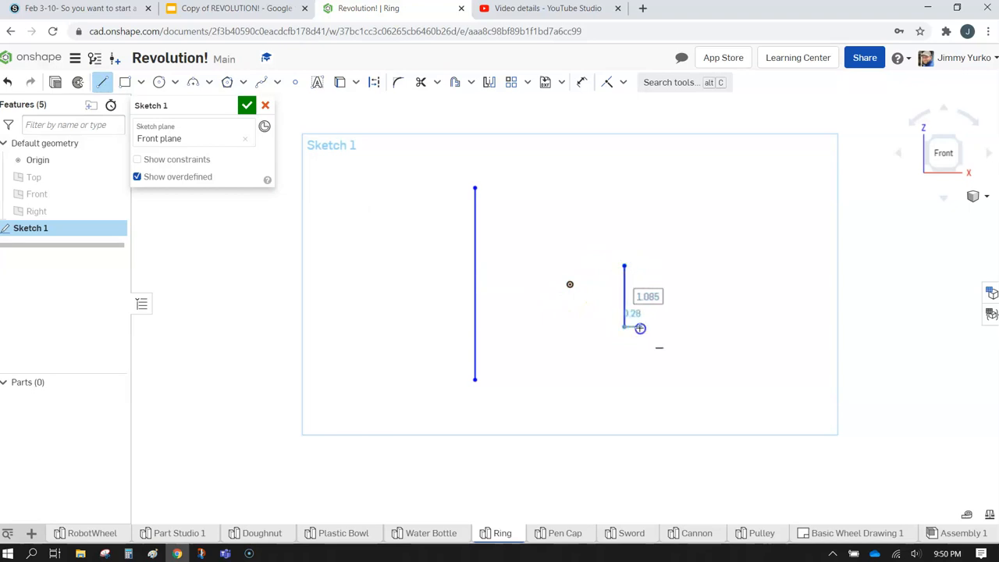
{"action": "left_click", "coordinate": [640, 328]}
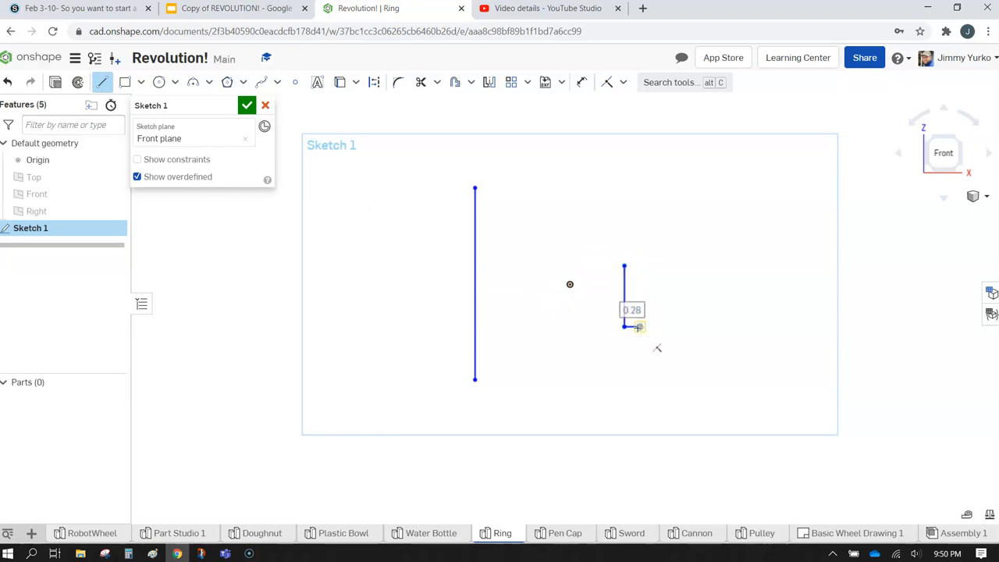
{"action": "key", "text": "Escape"}
{"action": "left_click", "coordinate": [632, 316]}
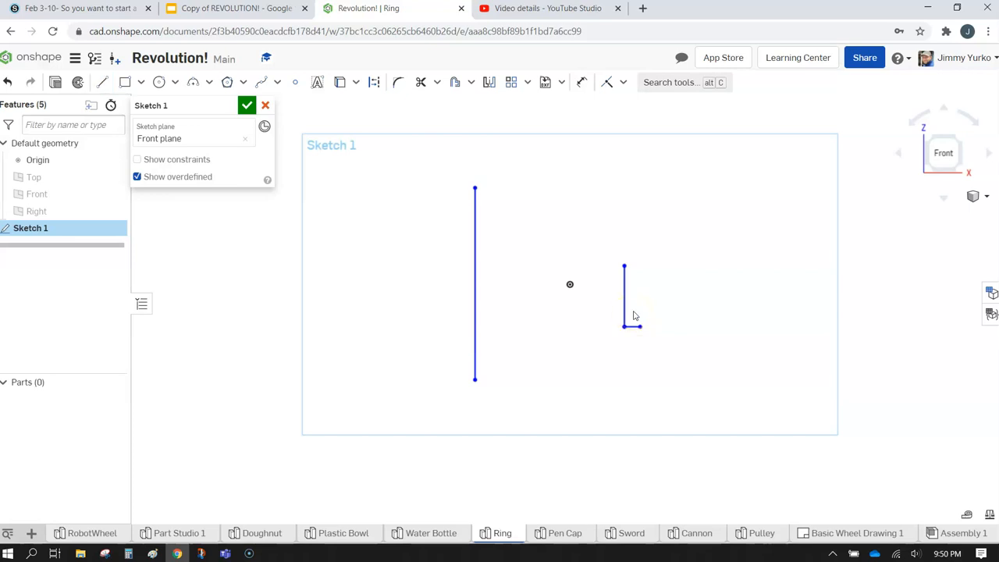
{"action": "key", "text": "l"}
{"action": "left_click", "coordinate": [624, 267]}
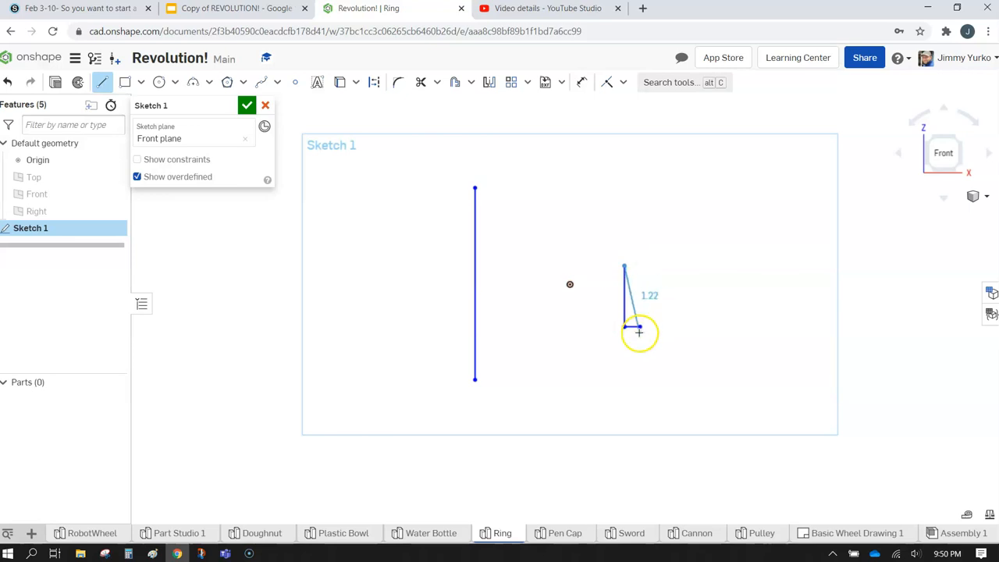
{"action": "left_click", "coordinate": [638, 267]}
{"action": "key", "text": "Escape"}
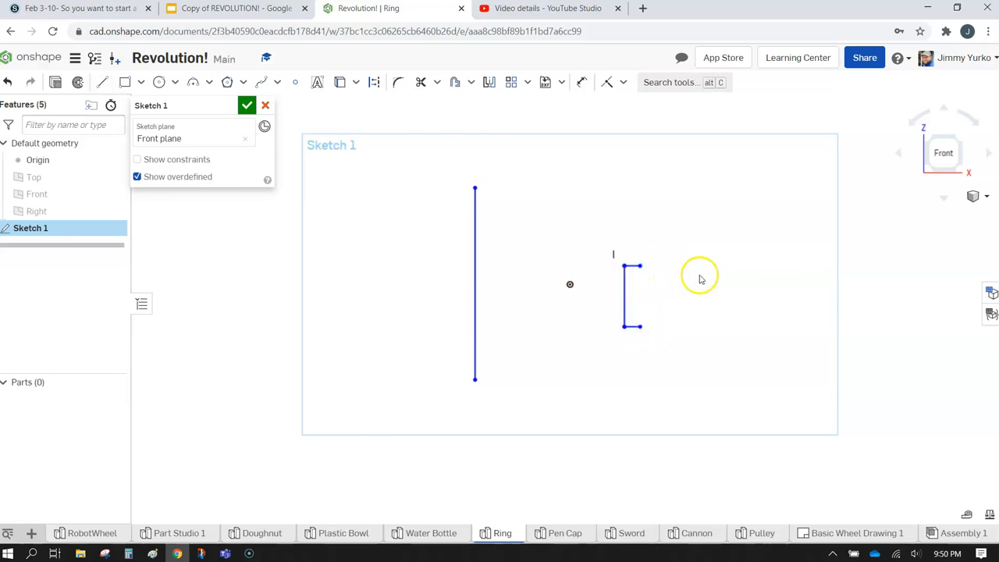
Close the open side of the profile with an outward-bulging three-point arc of about 1.21 radius.
{"action": "left_click", "coordinate": [261, 82]}
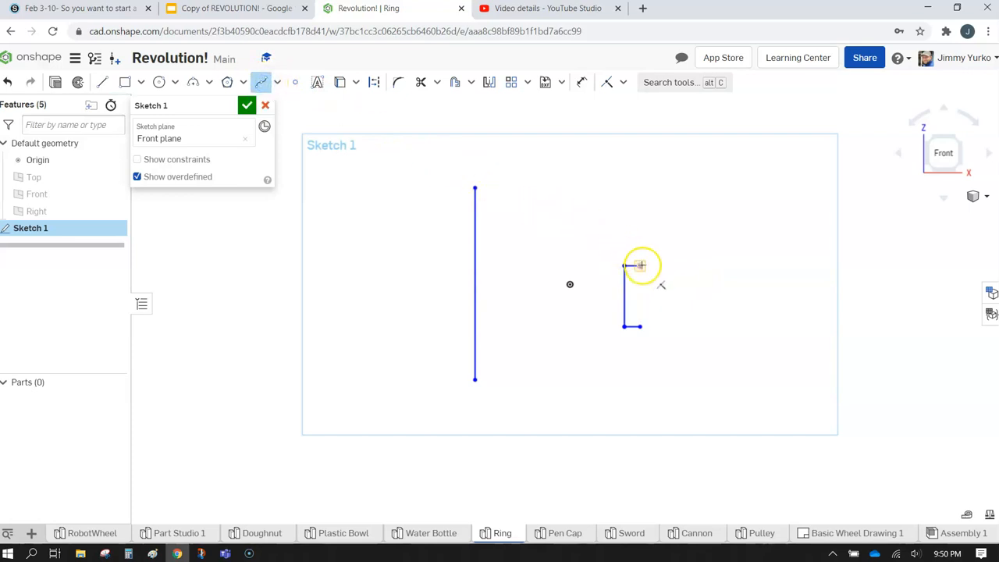
{"action": "left_click", "coordinate": [194, 83]}
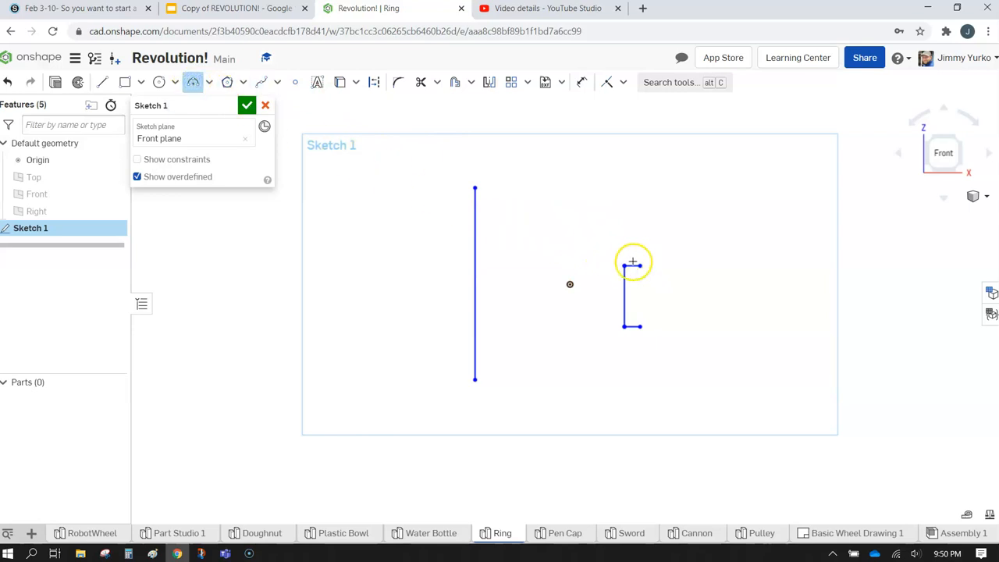
{"action": "left_click", "coordinate": [642, 327]}
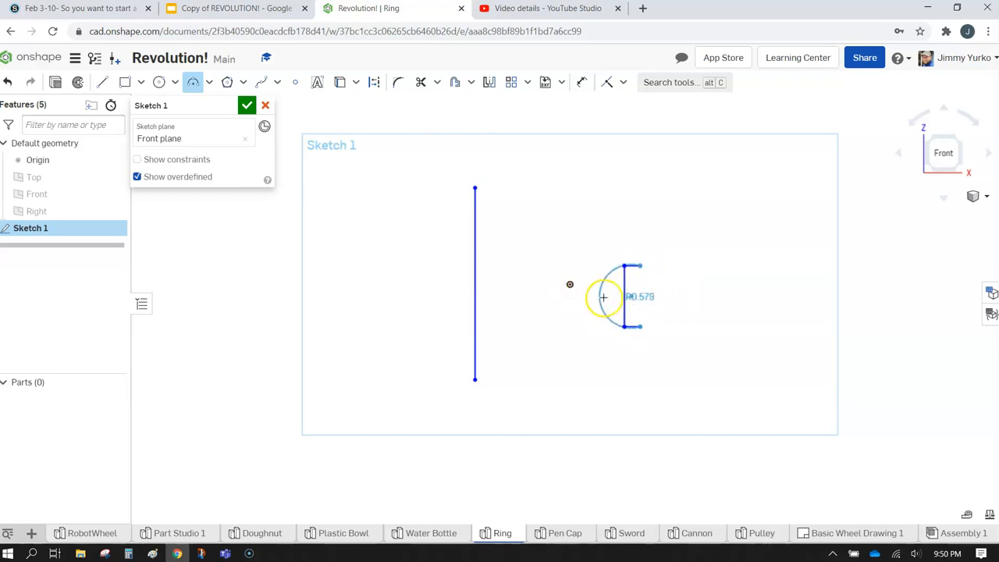
{"action": "left_click", "coordinate": [647, 295]}
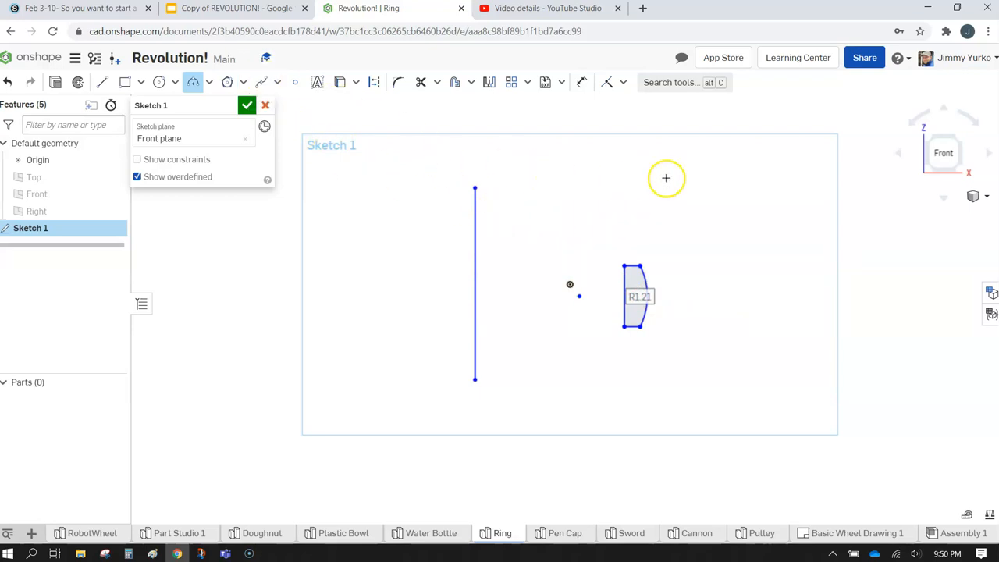
Sketch a second, smaller profile above and right of the first, with short sides about 0.245 long and an outward-bulging spline closing its right side.
{"action": "left_click", "coordinate": [101, 82]}
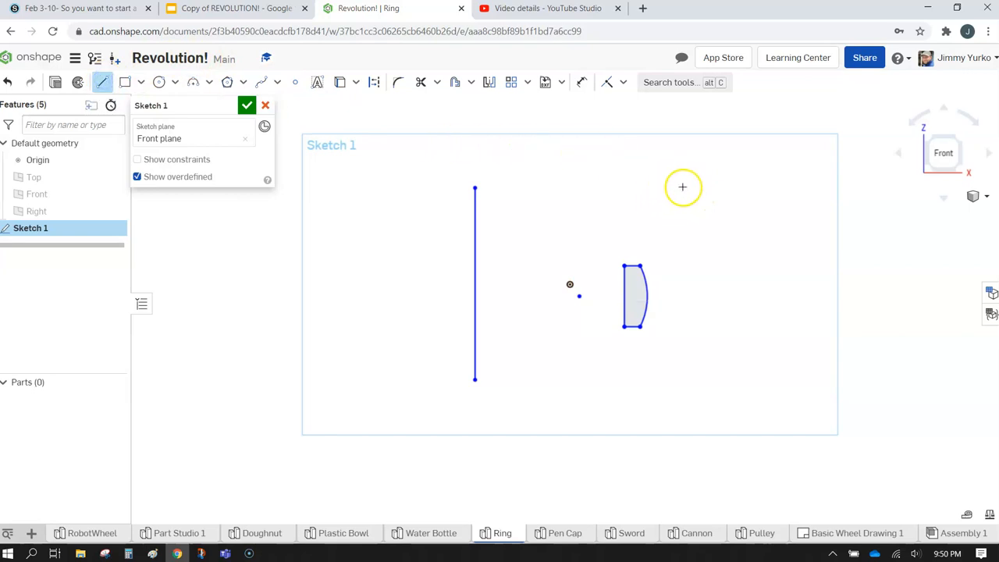
{"action": "mouse_move", "coordinate": [681, 190]}
{"action": "left_mouse_down"}
{"action": "mouse_move", "coordinate": [683, 240]}
{"action": "mouse_move", "coordinate": [696, 200]}
{"action": "mouse_move", "coordinate": [696, 241]}
{"action": "left_mouse_up"}
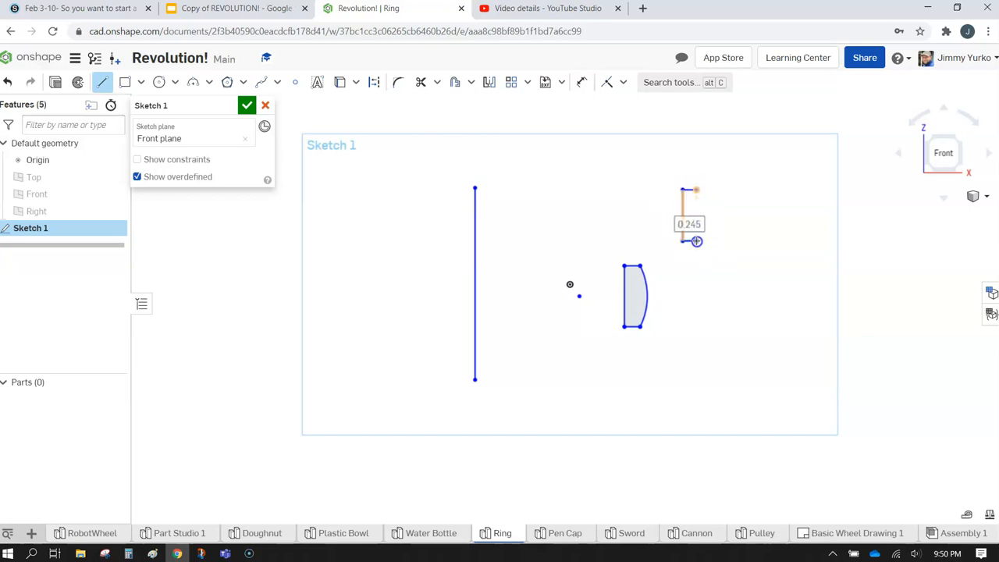
{"action": "left_click", "coordinate": [263, 82]}
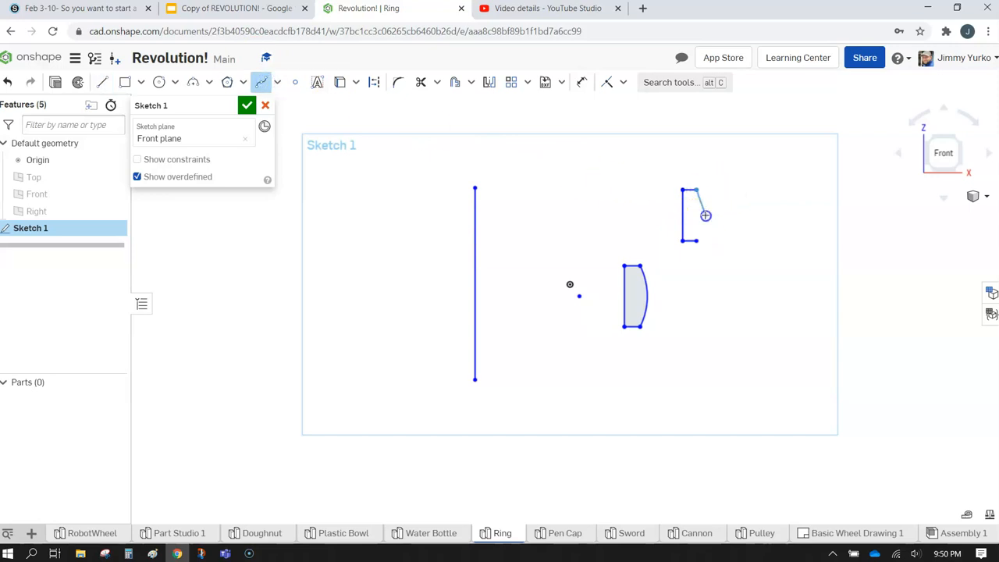
{"action": "left_click", "coordinate": [697, 241]}
{"action": "key", "text": "Escape"}
{"action": "left_click", "coordinate": [682, 234]}
Adjust the first profile's arc slightly, reshape the second profile's spline inward at its midpoint, and finish the sketch.
{"action": "mouse_move", "coordinate": [648, 297]}
{"action": "left_mouse_down"}
{"action": "mouse_move", "coordinate": [662, 295]}
{"action": "mouse_move", "coordinate": [647, 297]}
{"action": "left_mouse_up"}
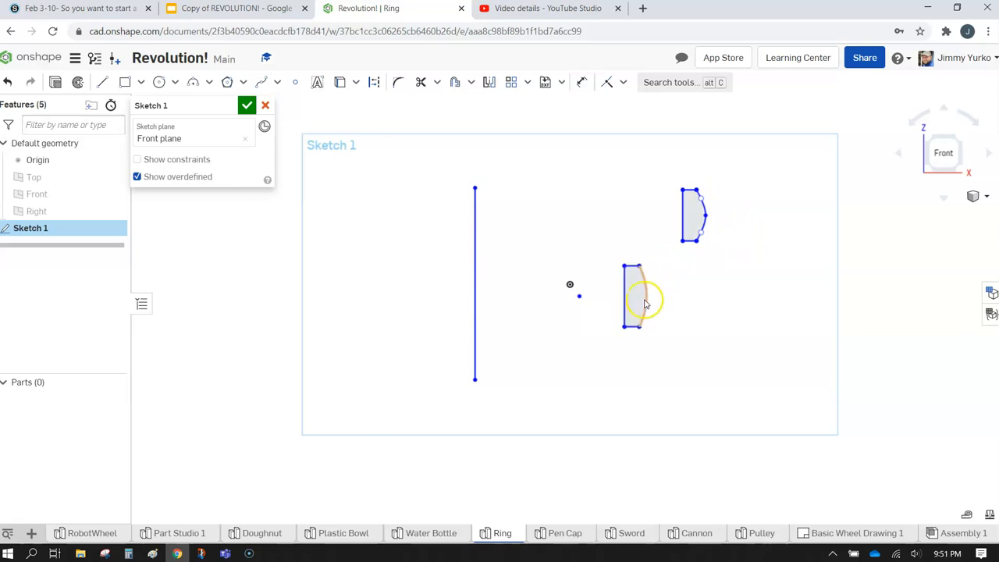
{"action": "left_click_drag", "start_coordinate": [706, 216], "coordinate": [695, 216]}
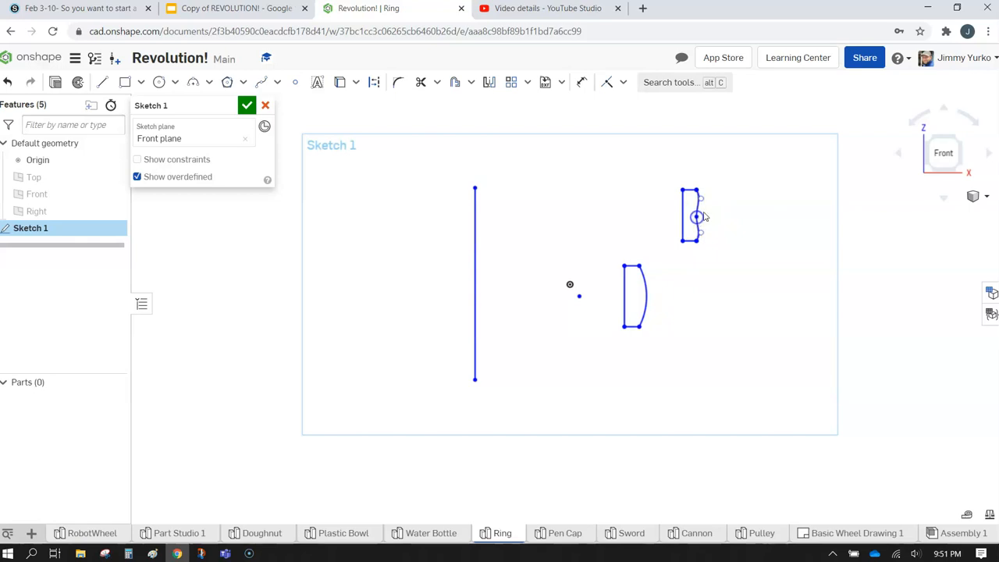
{"action": "left_click_drag", "start_coordinate": [704, 216], "coordinate": [702, 216]}
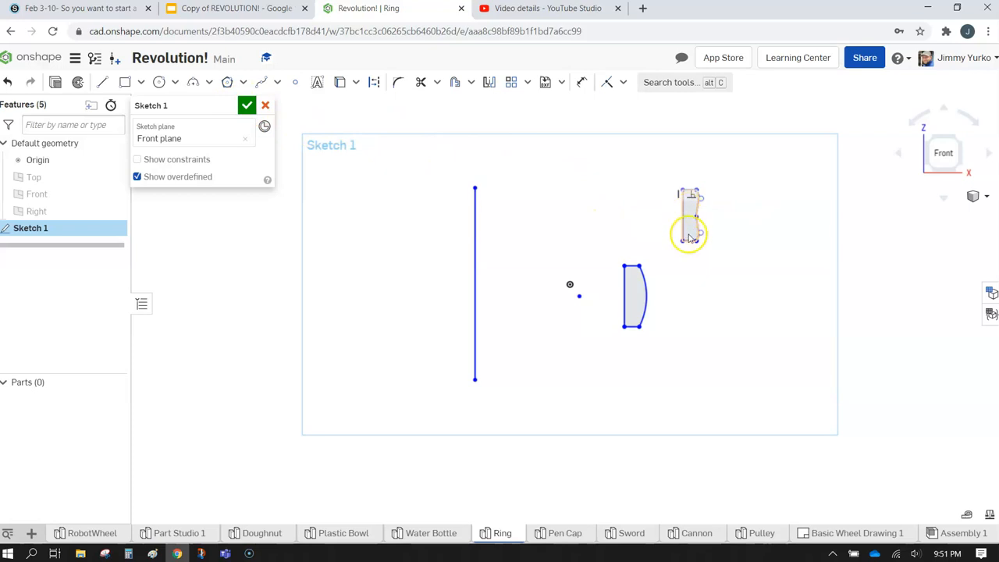
{"action": "left_click", "coordinate": [248, 106]}
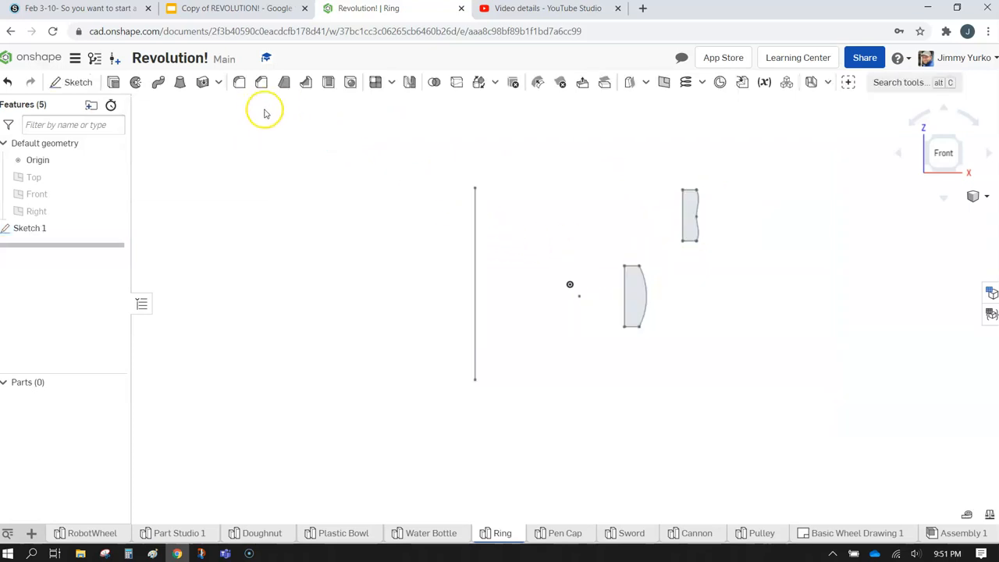
Revolve both closed profiles a full turn around the vertical axis line as new solids, naming the feature Ring.
{"action": "left_click", "coordinate": [135, 82]}
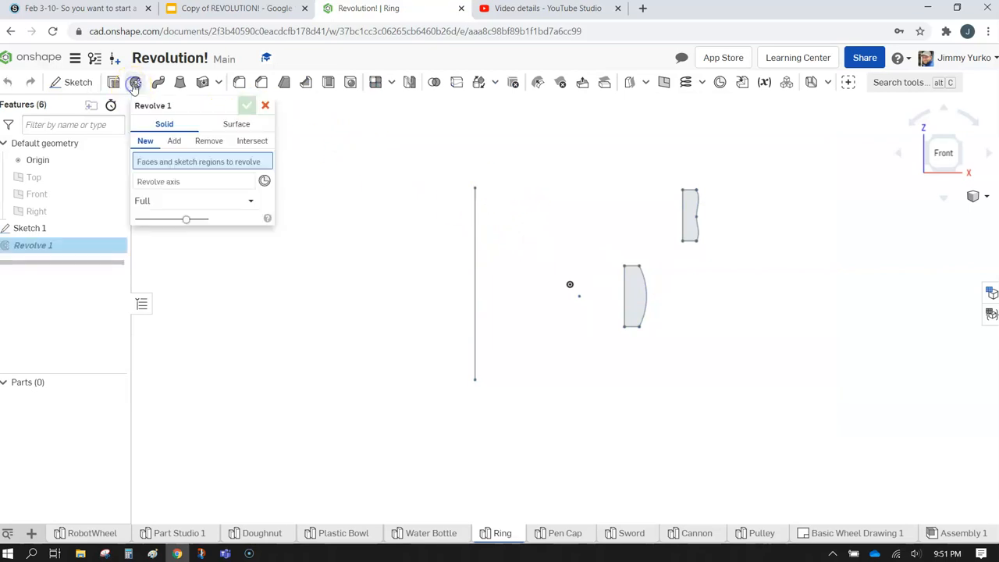
{"action": "left_click", "coordinate": [228, 108]}
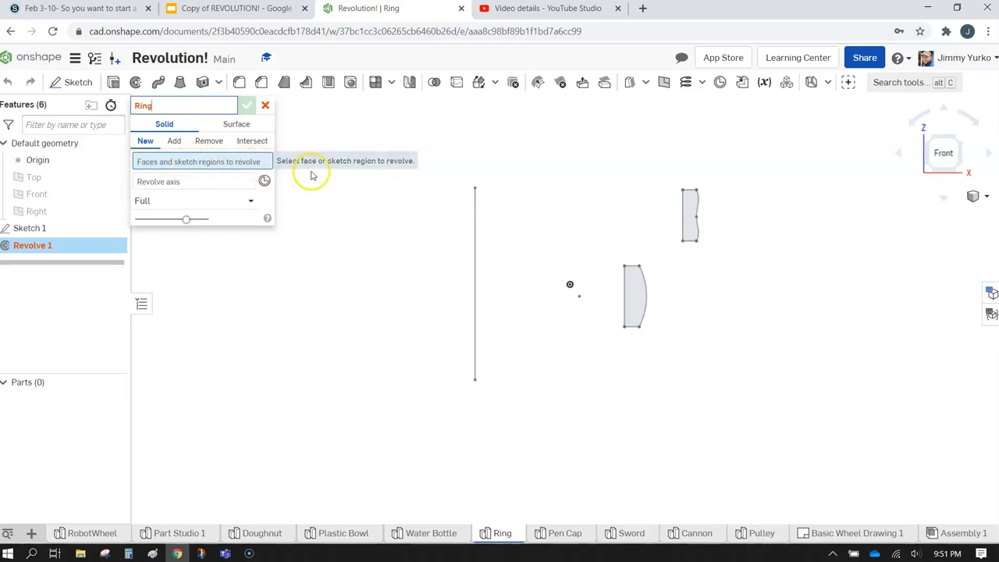
{"action": "left_click", "coordinate": [632, 285]}
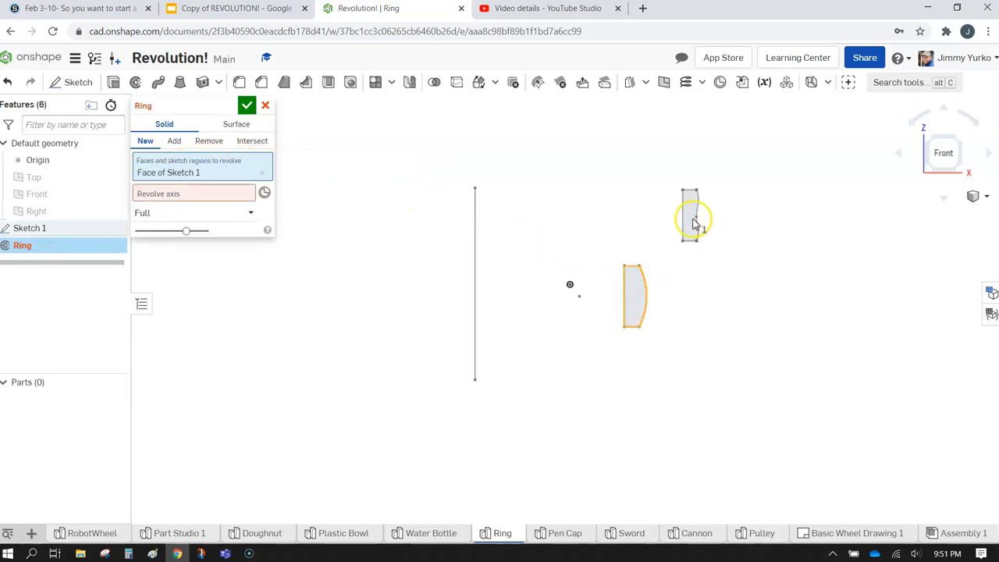
{"action": "left_click", "coordinate": [693, 221]}
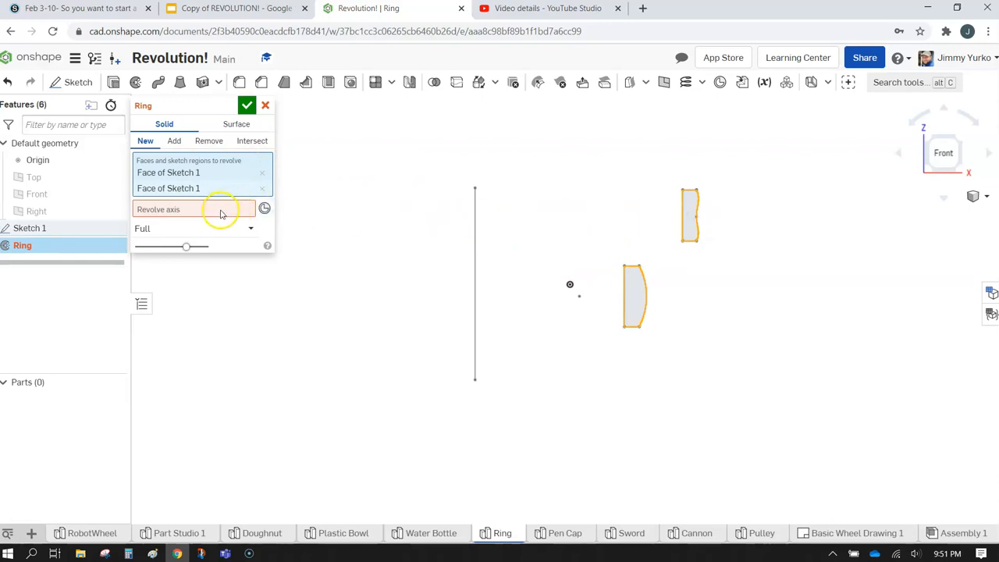
{"action": "left_click", "coordinate": [153, 212]}
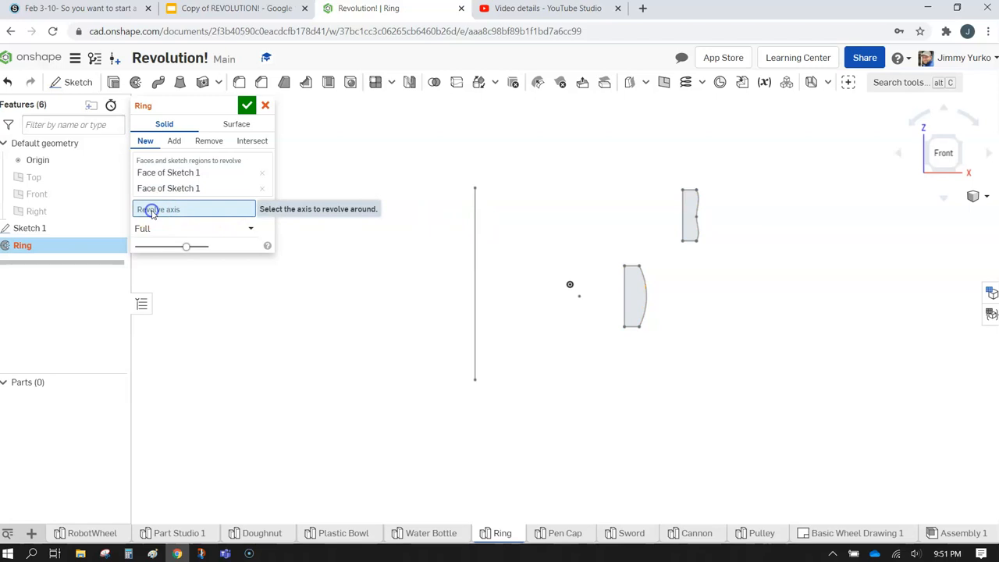
{"action": "left_click", "coordinate": [477, 233]}
{"action": "left_click", "coordinate": [246, 105]}
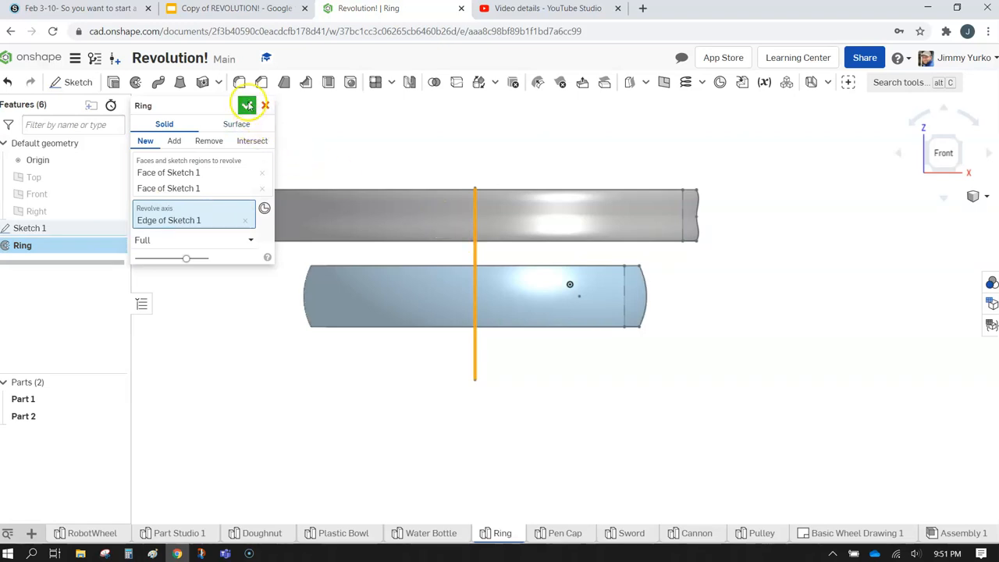
{"action": "left_click", "coordinate": [961, 141]}
{"action": "scroll", "coordinate": [823, 211], "scroll_direction": "down", "scroll_amount": 3}
{"action": "scroll", "coordinate": [824, 216], "scroll_direction": "up", "scroll_amount": 3}
{"action": "right_click_drag", "start_coordinate": [839, 266], "coordinate": [634, 319]}
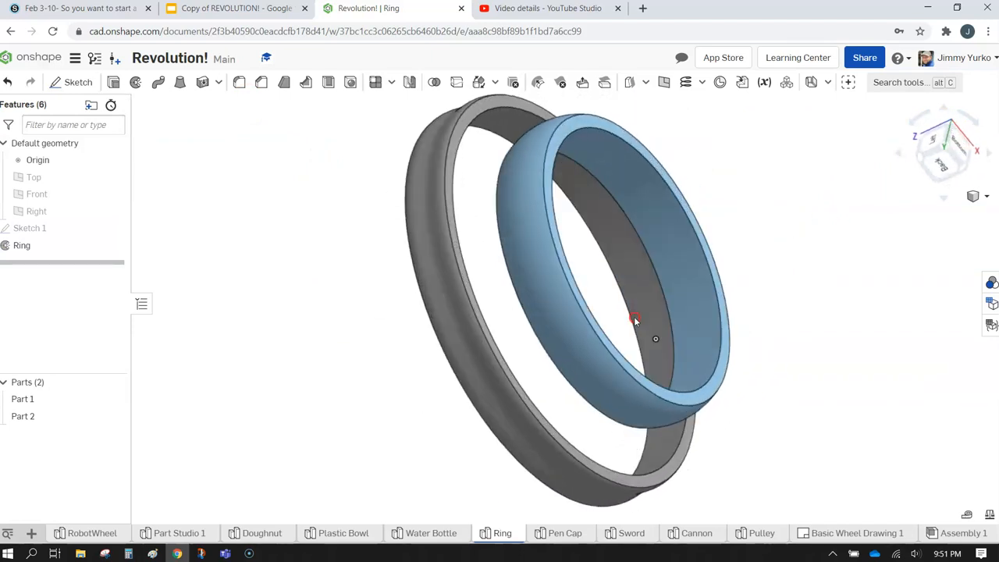
{"action": "left_click", "coordinate": [21, 401]}
{"action": "right_click", "coordinate": [21, 402]}
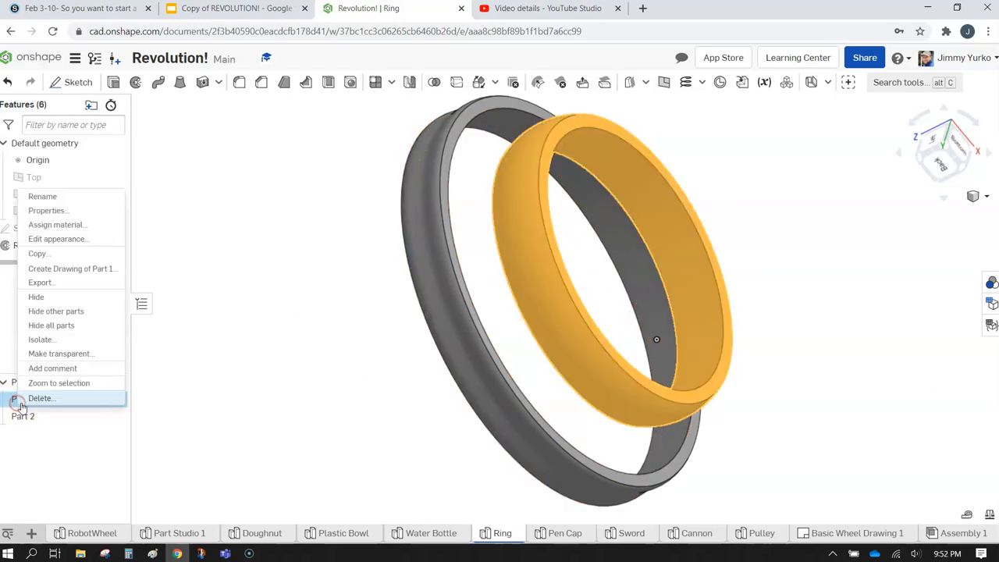
{"action": "left_click", "coordinate": [51, 224]}
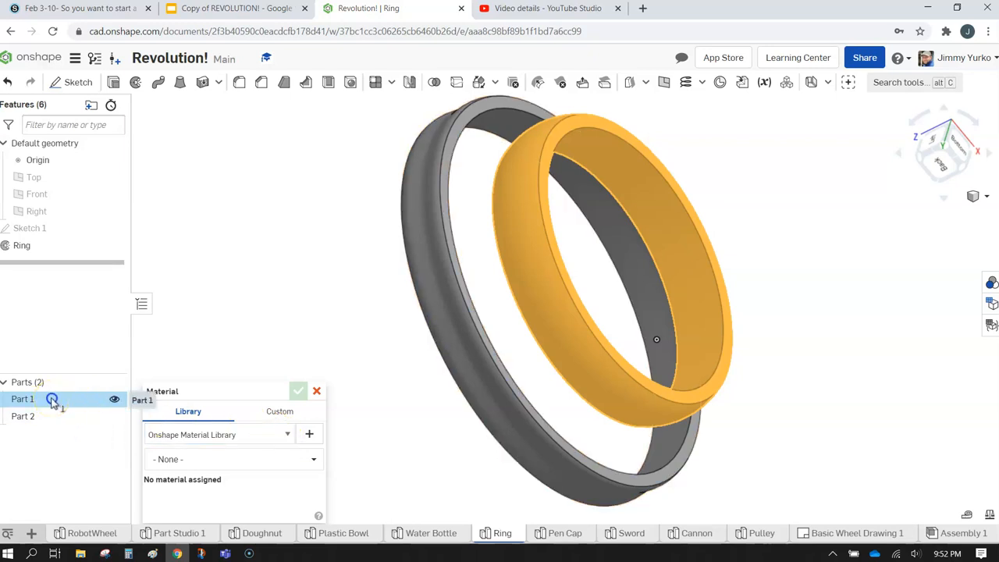
Change the appearance of the smaller ring, Part 1, to a golden orange colour.
{"action": "right_click", "coordinate": [53, 400]}
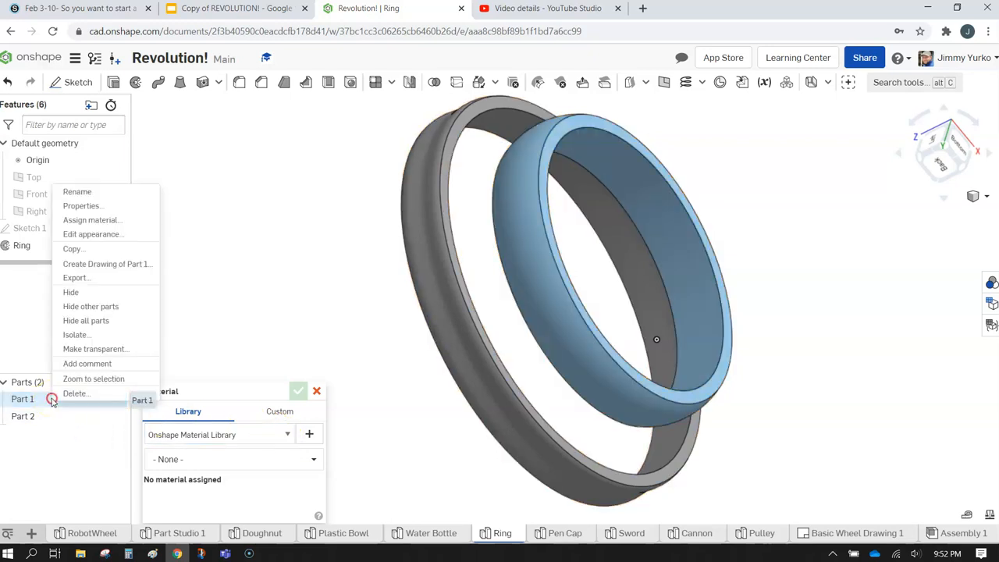
{"action": "left_click", "coordinate": [92, 234]}
{"action": "left_click", "coordinate": [263, 309]}
{"action": "left_click", "coordinate": [247, 271]}
Turn the model to an angled view showing both rings and capture them in a rectangular screenshot with Snip & Sketch.
{"action": "right_click_drag", "start_coordinate": [322, 279], "coordinate": [630, 190]}
{"action": "scroll", "coordinate": [648, 165], "scroll_direction": "down", "scroll_amount": 3}
{"action": "middle_click_drag", "start_coordinate": [629, 216], "coordinate": [750, 213]}
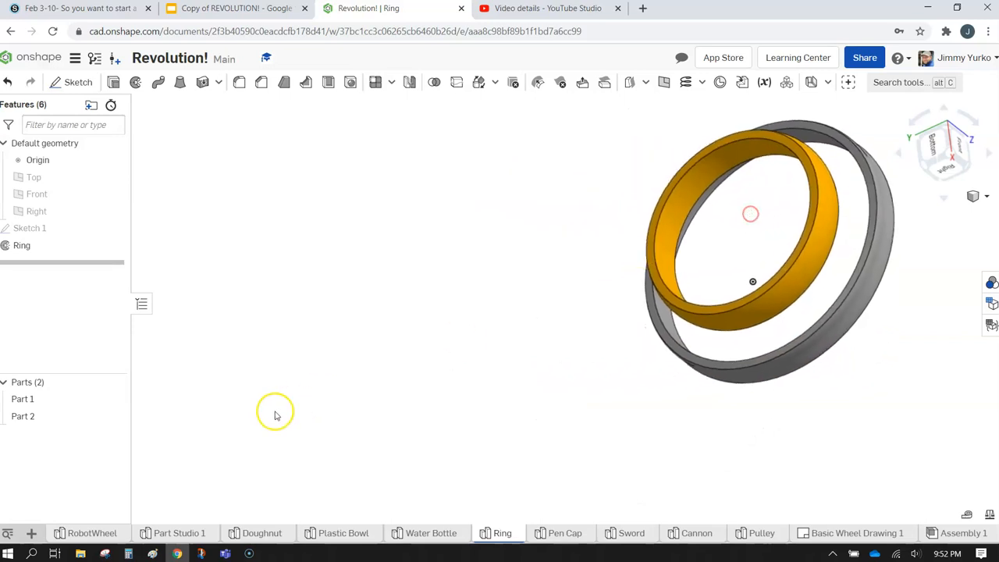
{"action": "left_click", "coordinate": [205, 553]}
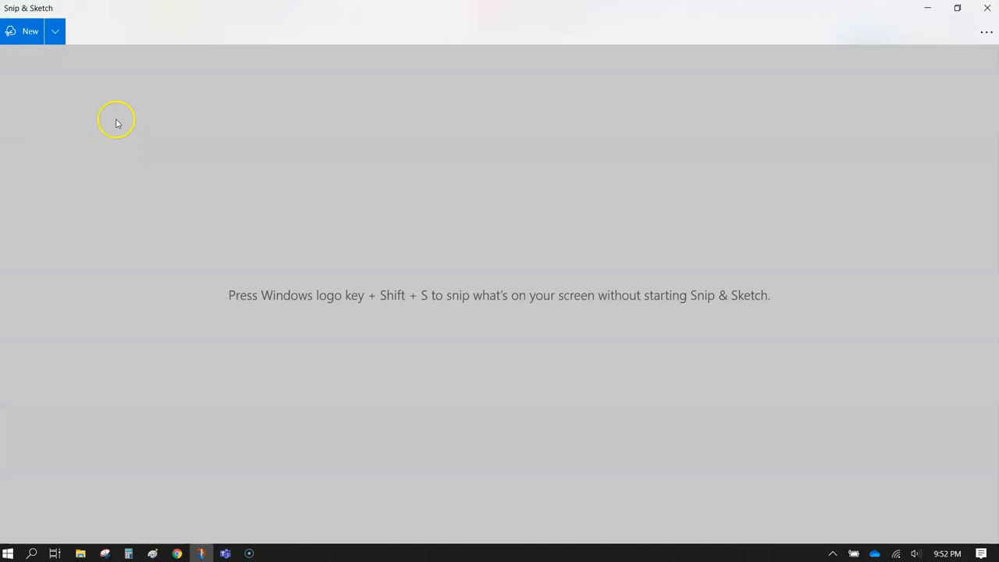
{"action": "left_click", "coordinate": [30, 33]}
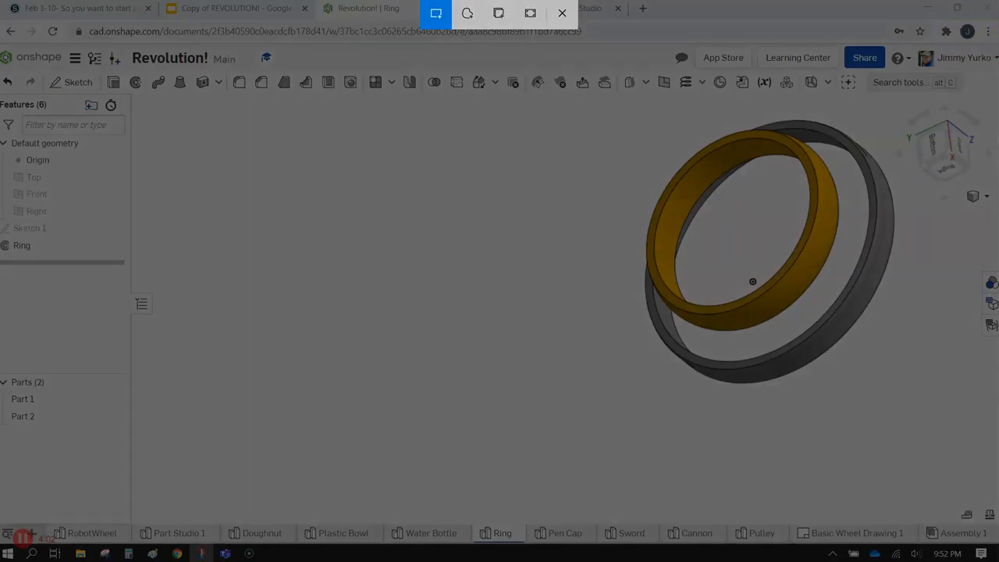
{"action": "mouse_move", "coordinate": [998, 43]}
{"action": "left_mouse_down"}
{"action": "mouse_move", "coordinate": [814, 174]}
{"action": "mouse_move", "coordinate": [604, 364]}
{"action": "mouse_move", "coordinate": [600, 405]}
{"action": "left_mouse_up"}
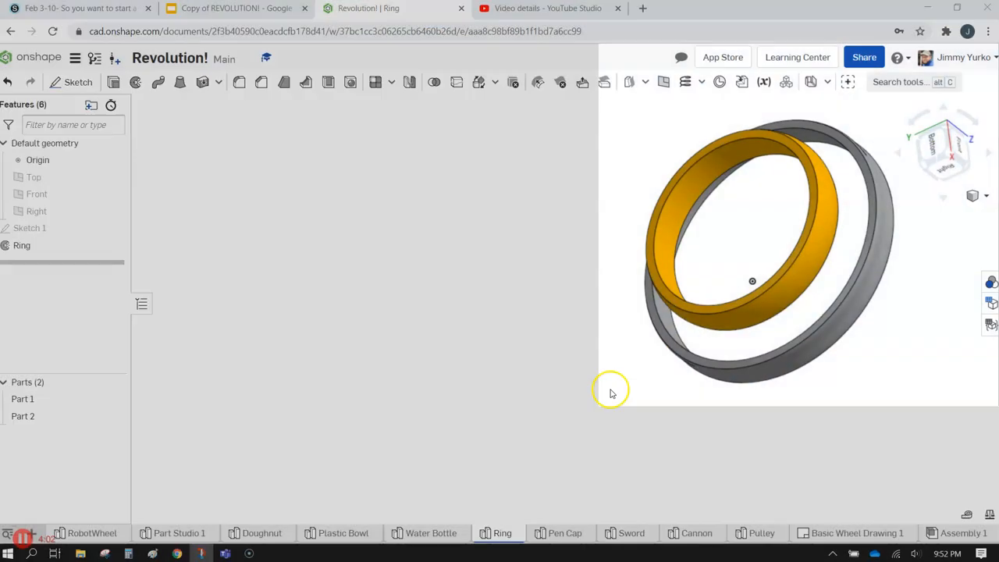